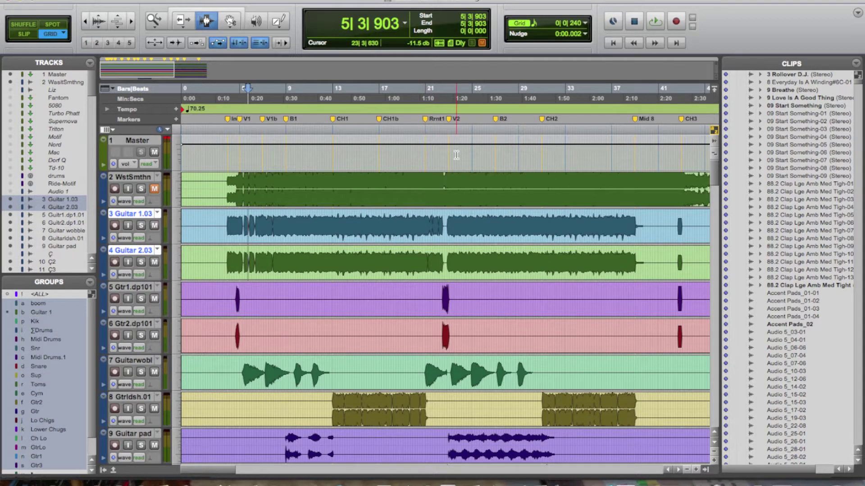
Open the Window menu to see the list of program windows
left_click(402, 1)
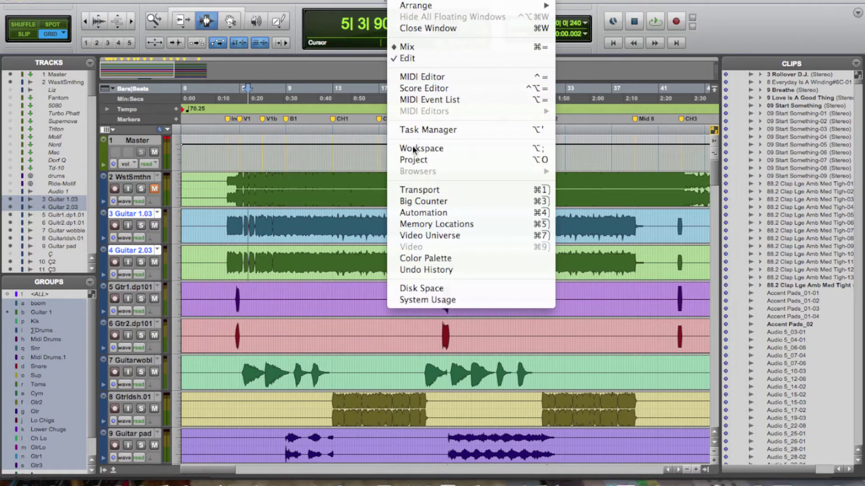
Open the Transport window, then start and stop playback with Spacebar
left_click(446, 192)
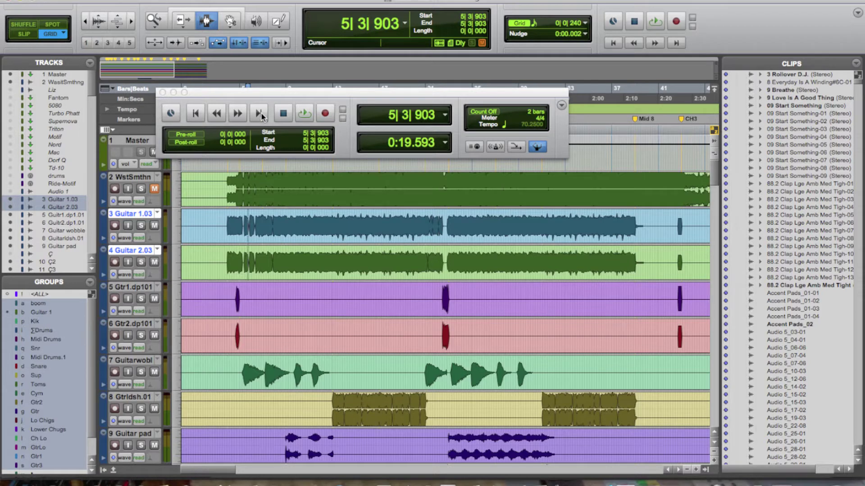
key("space")
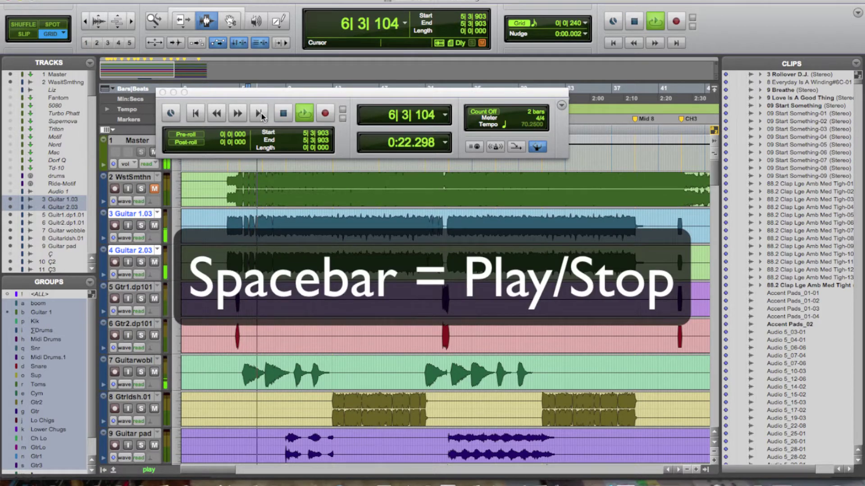
key("space")
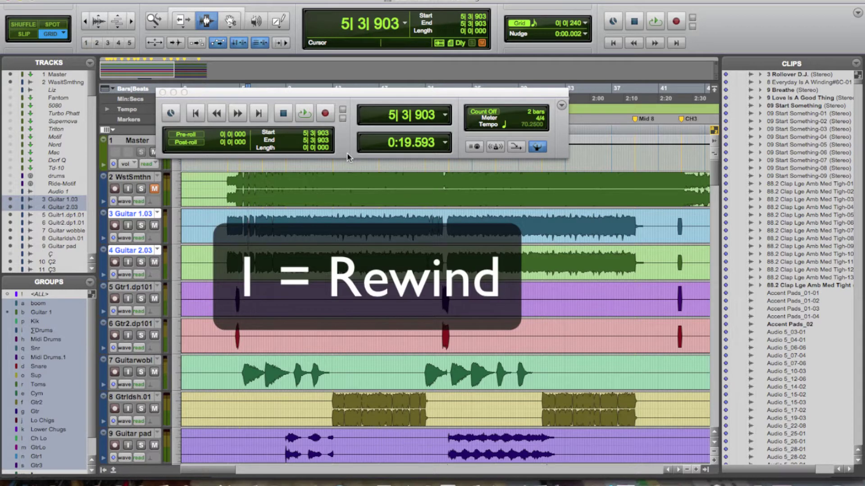
Rewind, fast-forward and try recording, dismiss the no record-enabled tracks warning, and close Transport
left_click(219, 120)
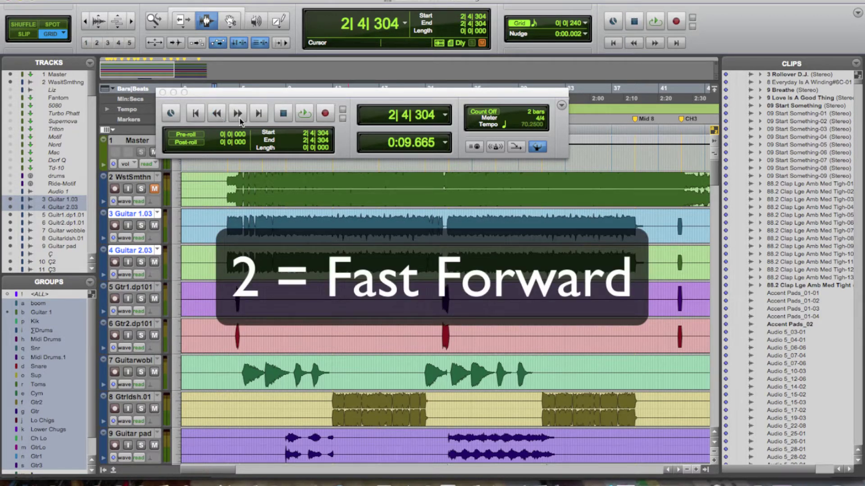
left_click(239, 118)
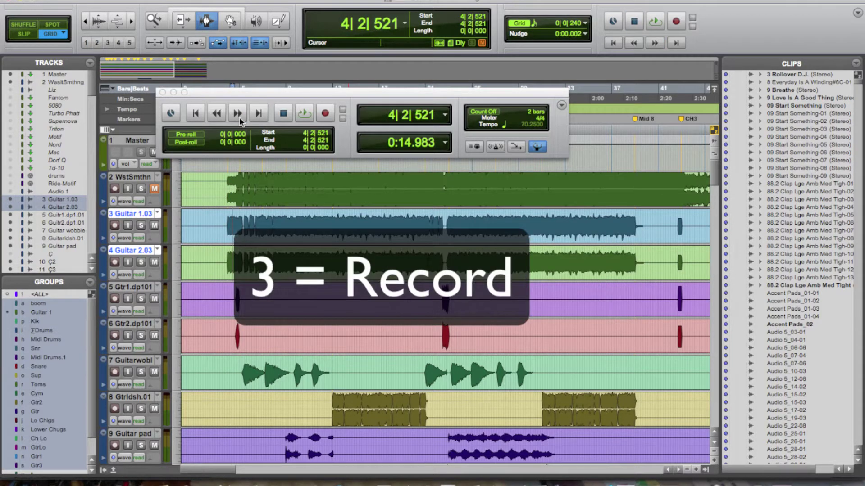
left_click(326, 115)
left_click(306, 116)
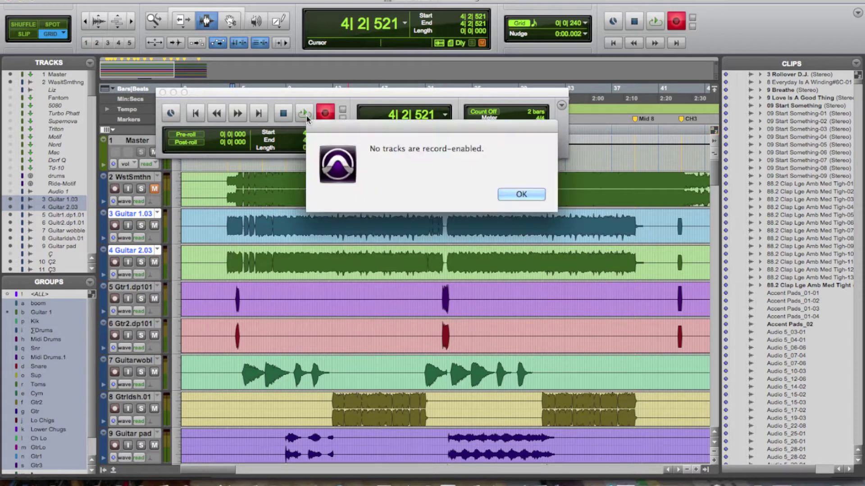
left_click(520, 195)
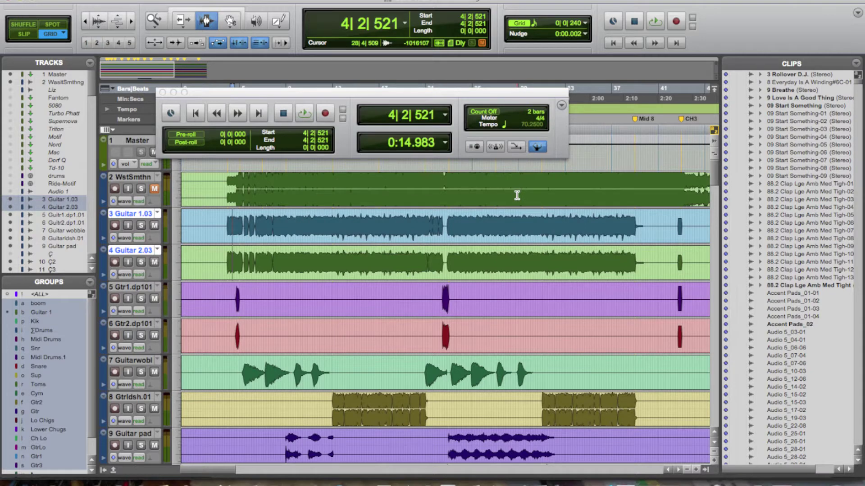
left_click(163, 92)
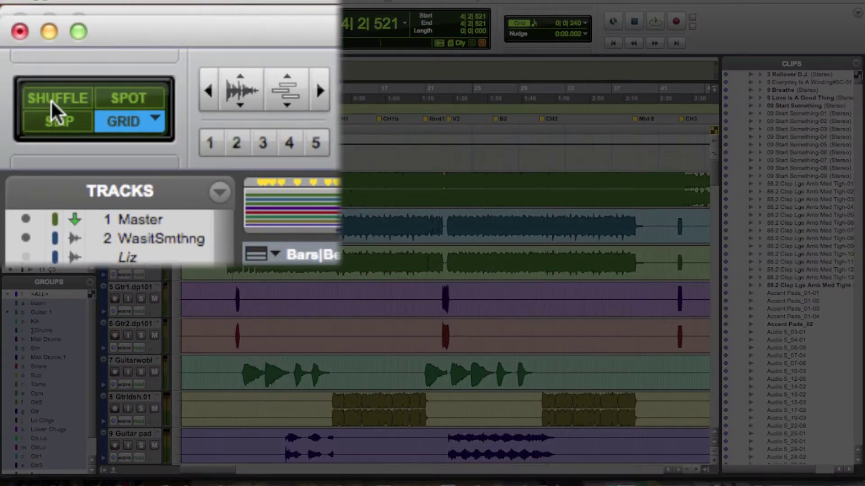
left_click(31, 26)
left_click(66, 127)
left_click(124, 109)
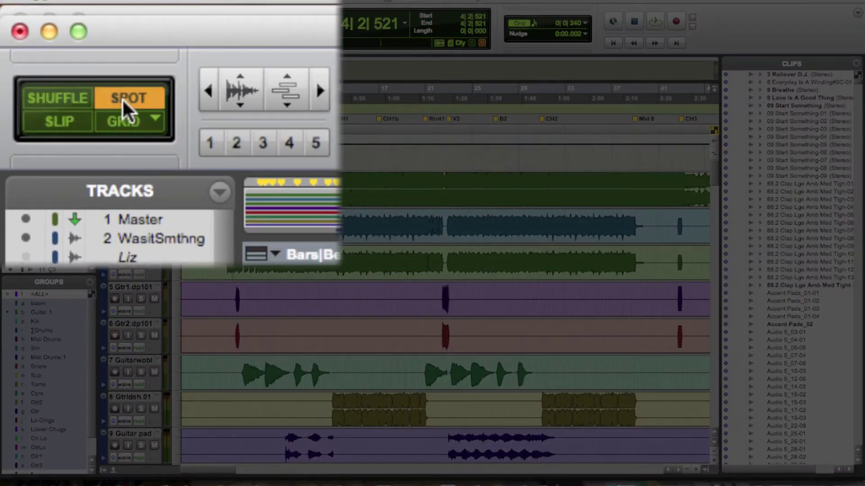
left_click(126, 126)
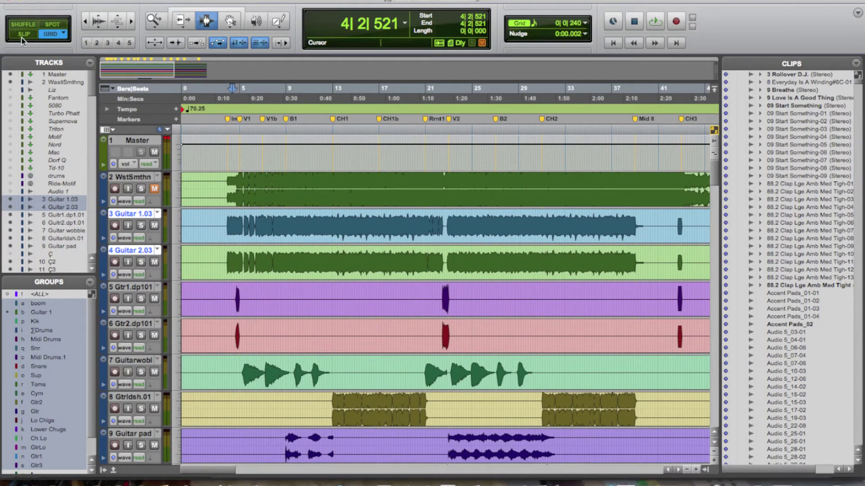
left_click(33, 36)
left_click(50, 34)
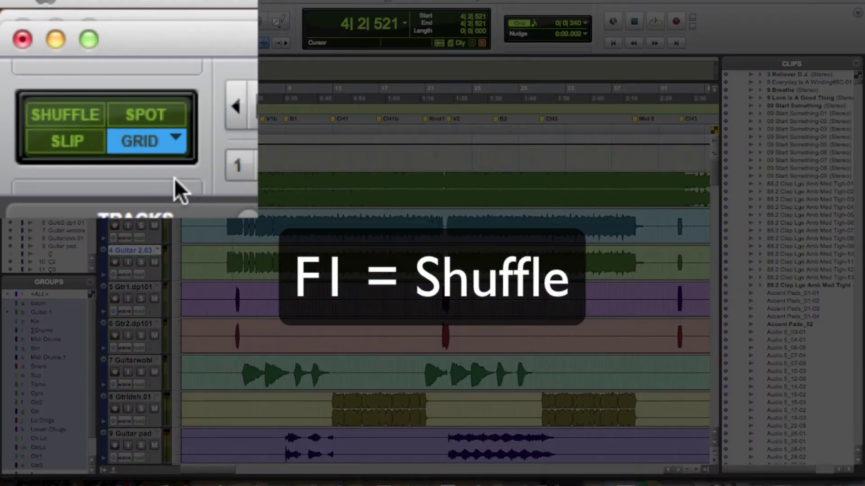
key("F1")
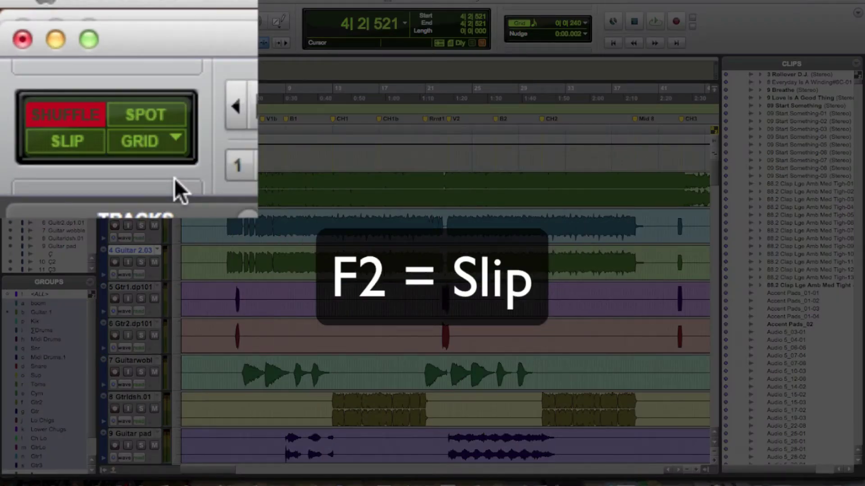
key("F2")
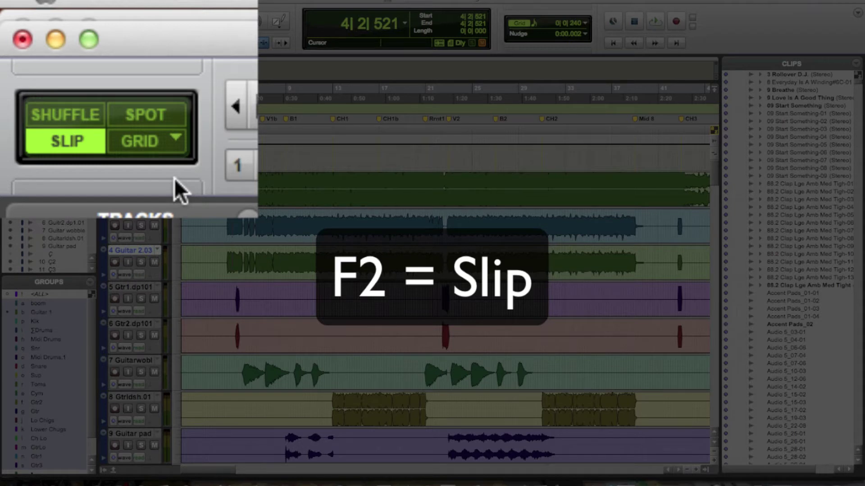
key("F3")
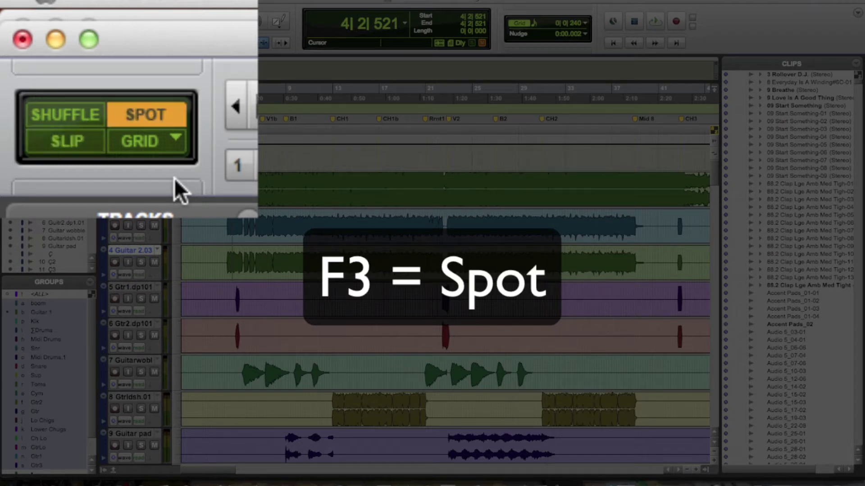
key("F4")
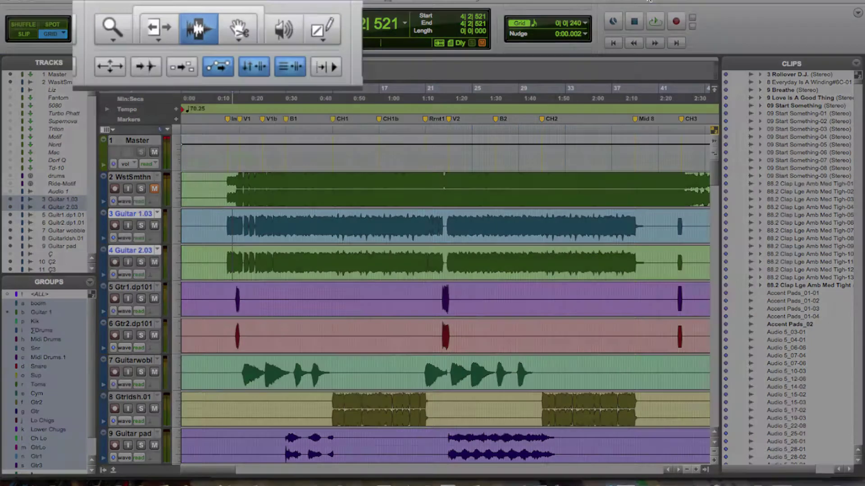
Cycle through the edit tools with F5–F10, then enable the Smart Tool with F6+F7+F8
key("F5")
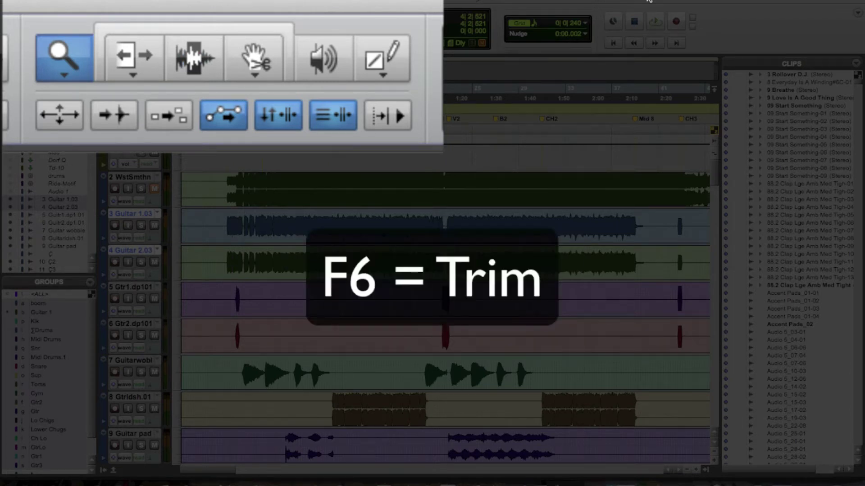
key("F6")
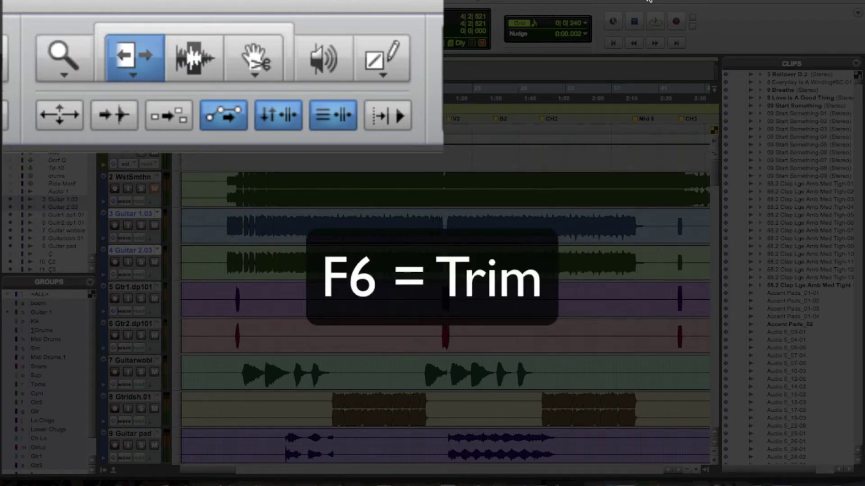
key("F7")
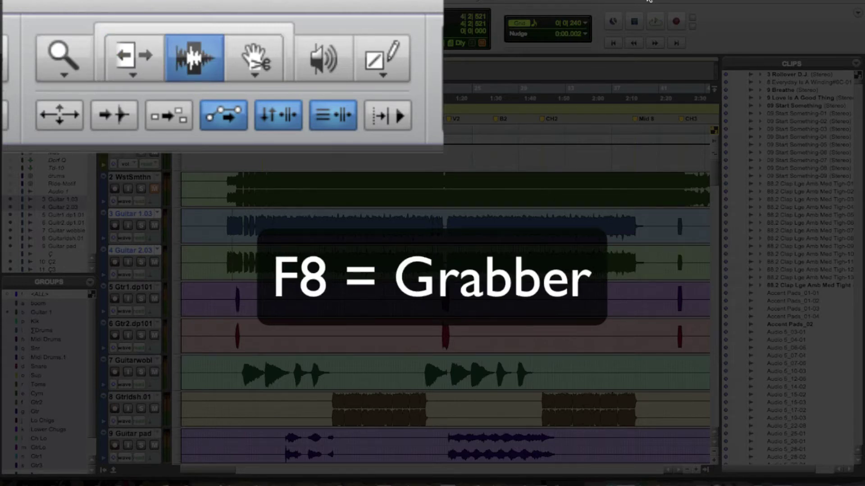
key("F8")
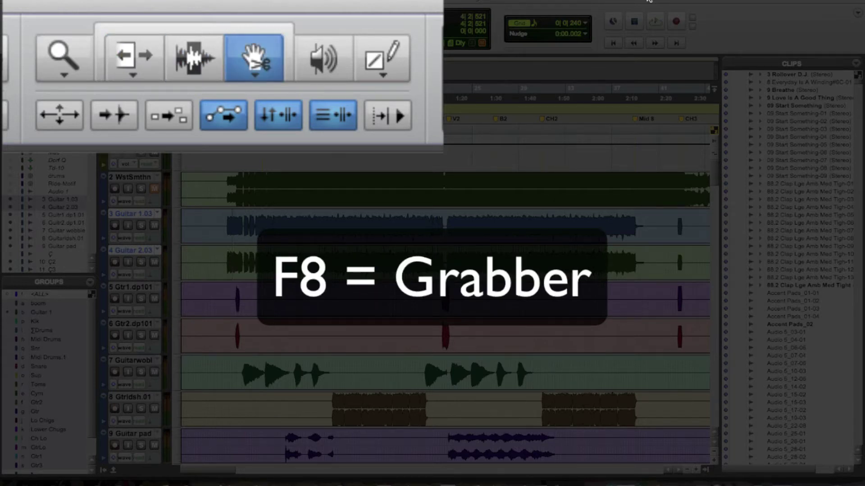
key("F9")
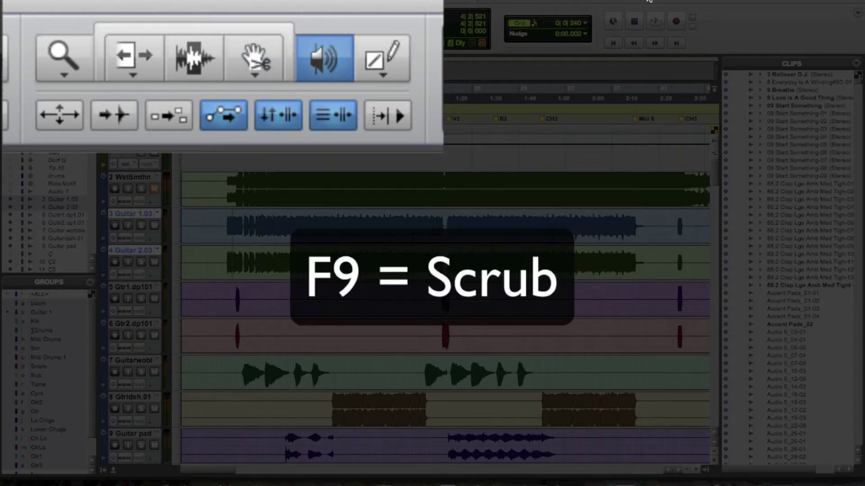
key("F10")
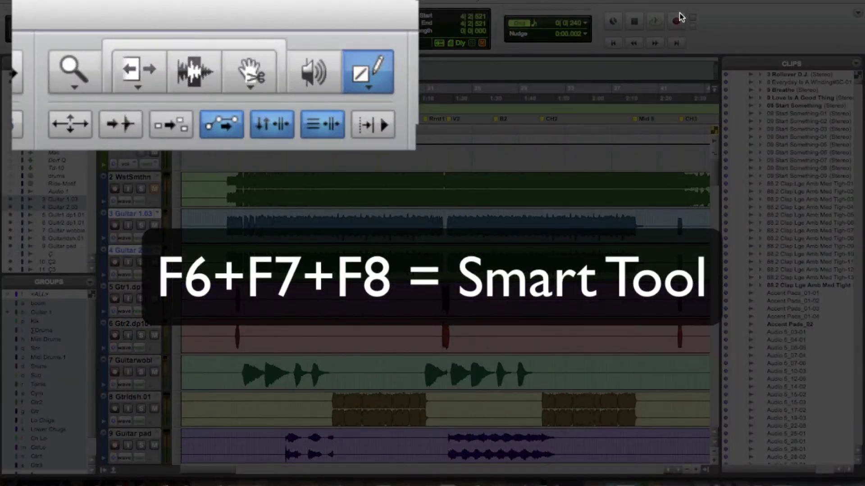
key("F6+F7+F8")
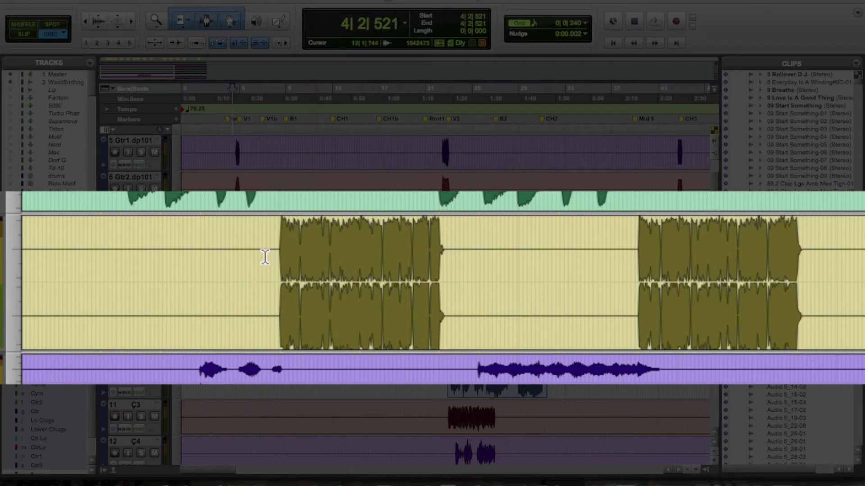
Trim the Gtrldsh.01 clip start to an edit point at 12|1|240, just before its audio
left_click_drag(267, 243, 20, 251)
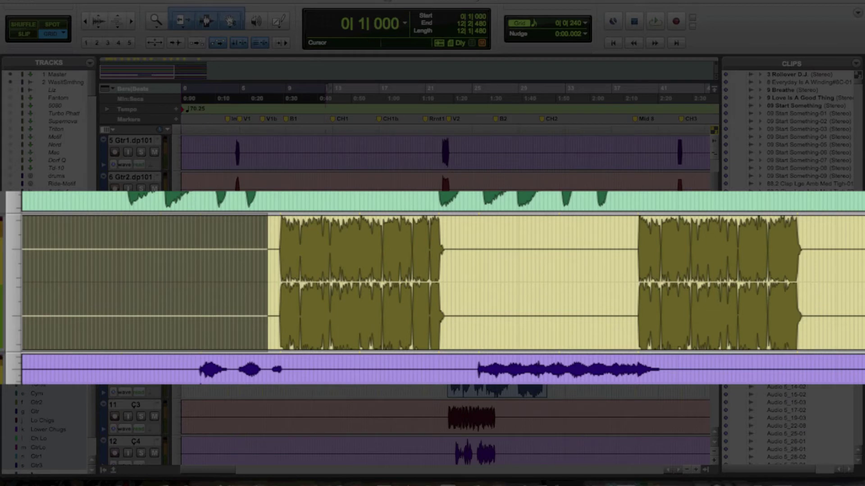
left_click(22, 251)
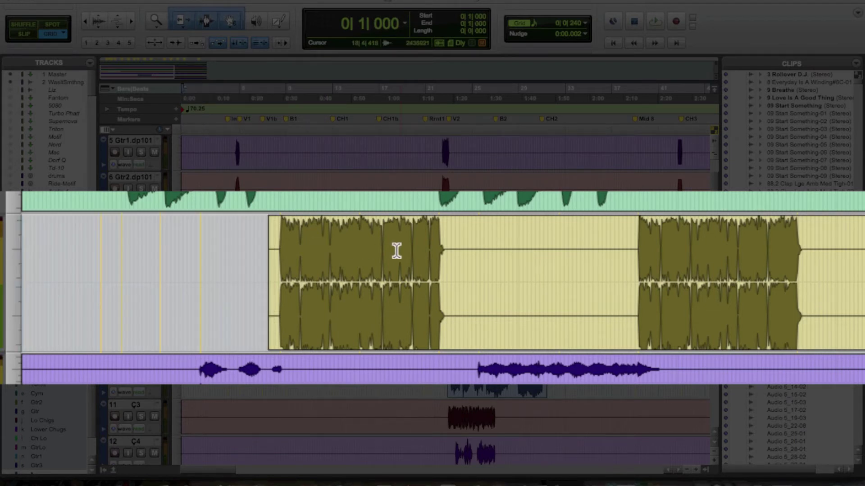
key("shift+Tab")
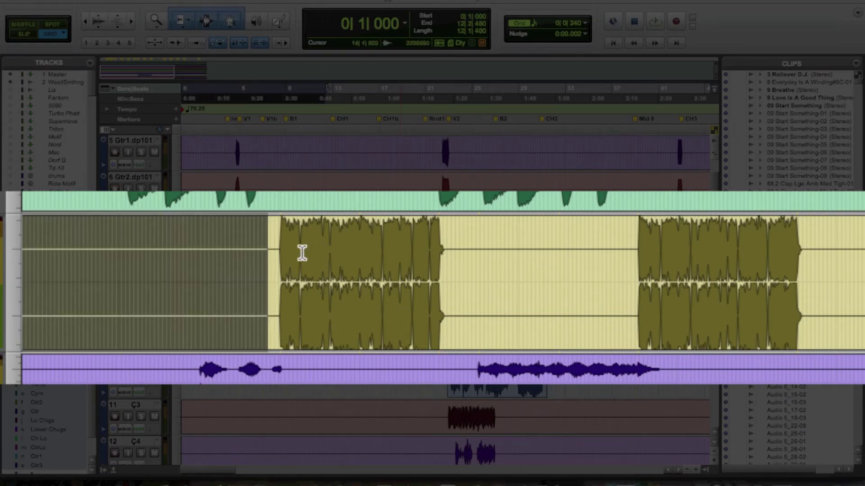
left_click(321, 269)
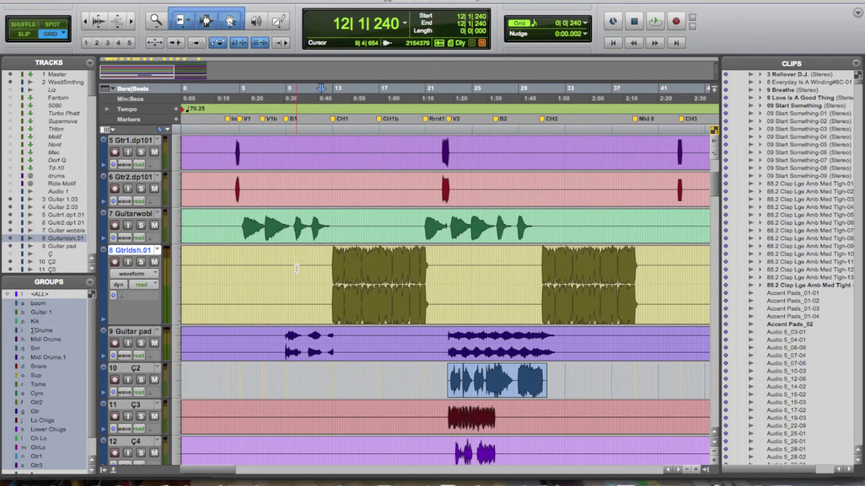
key("a")
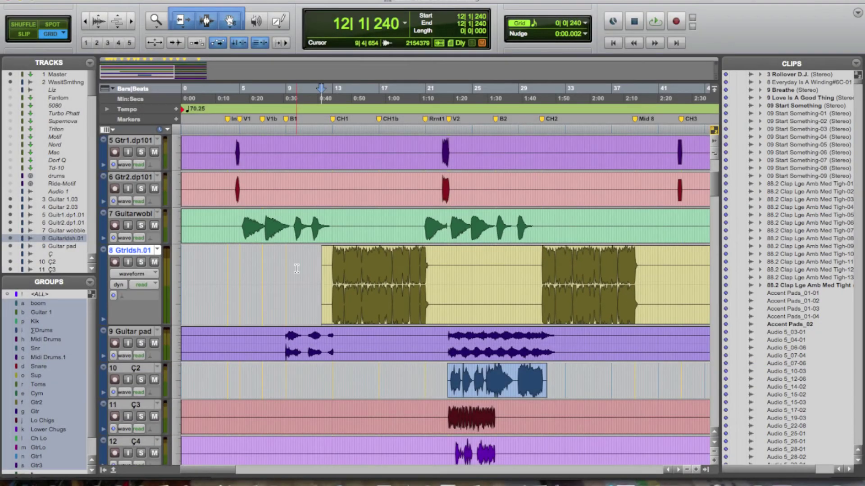
Trim the Gtrldsh.01 clip end back to 60|4|720, right after its last audio
scroll(371, 290, "right", 15)
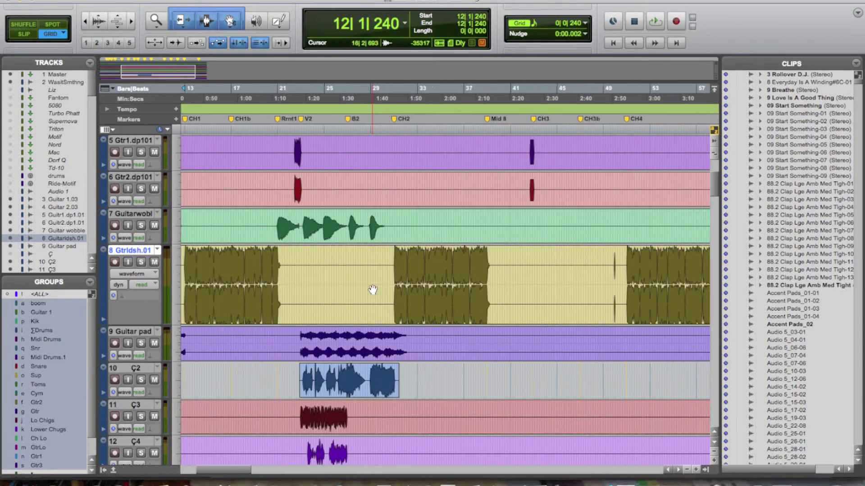
scroll(371, 290, "left", 4)
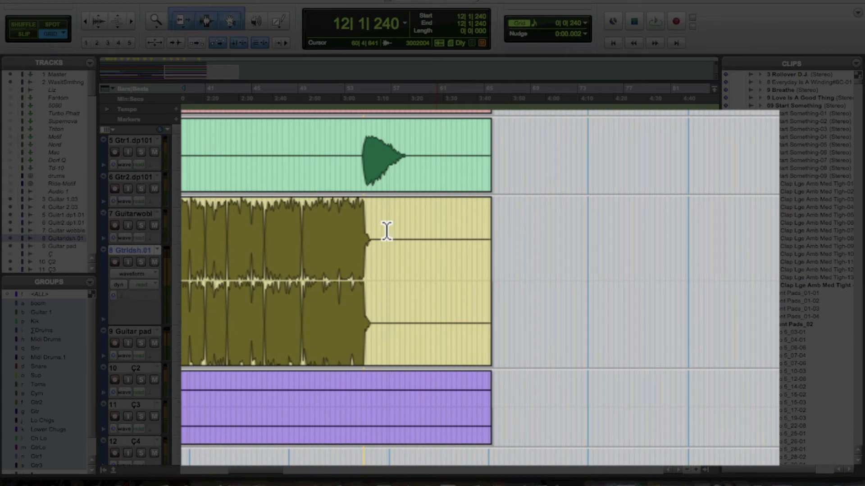
left_click(387, 231)
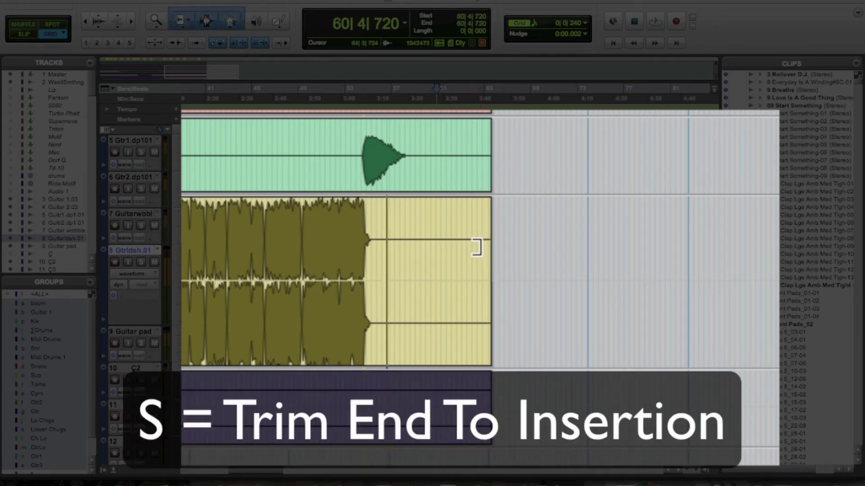
key("s")
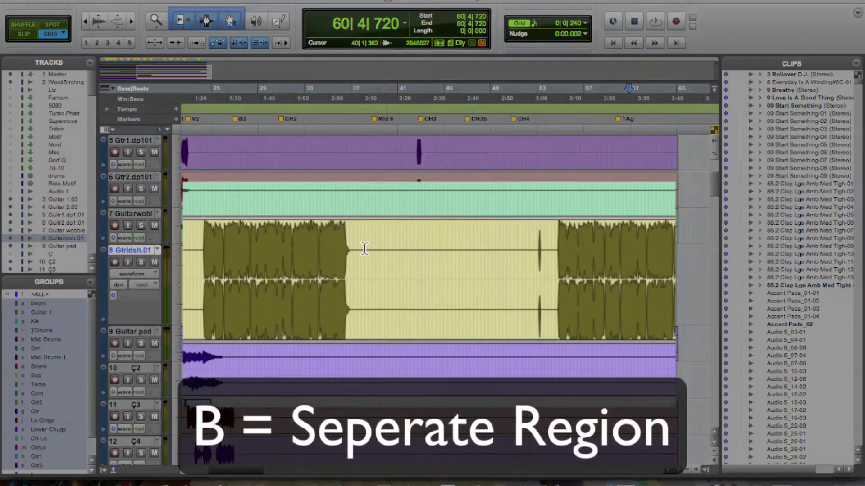
Split Gtrldsh.01 where the silence begins and delete the silent gaps between its phrases
left_click(387, 261)
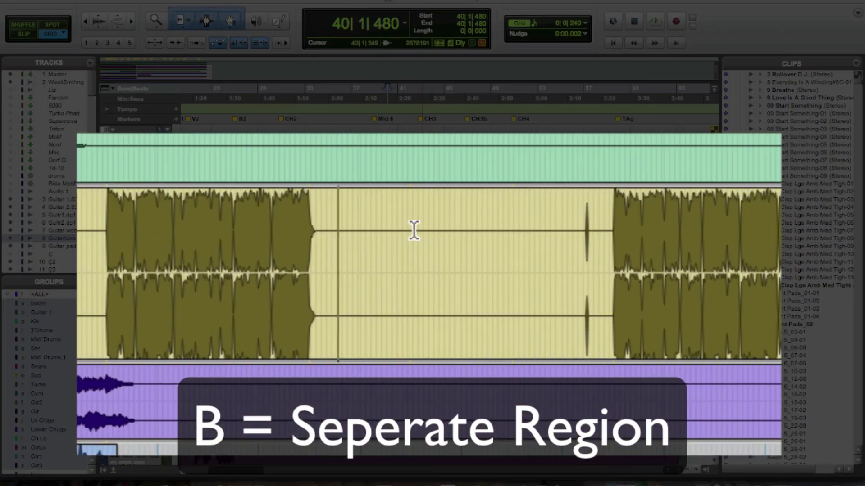
key("b")
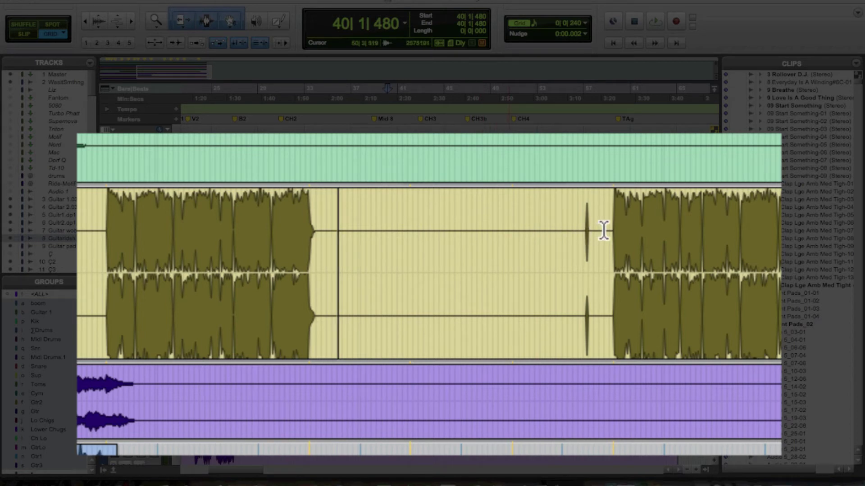
left_click(579, 233)
key("Delete")
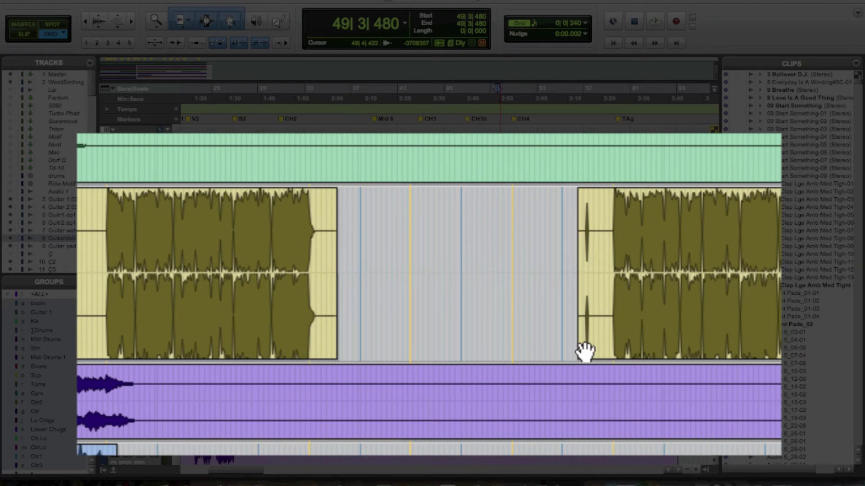
key("Home")
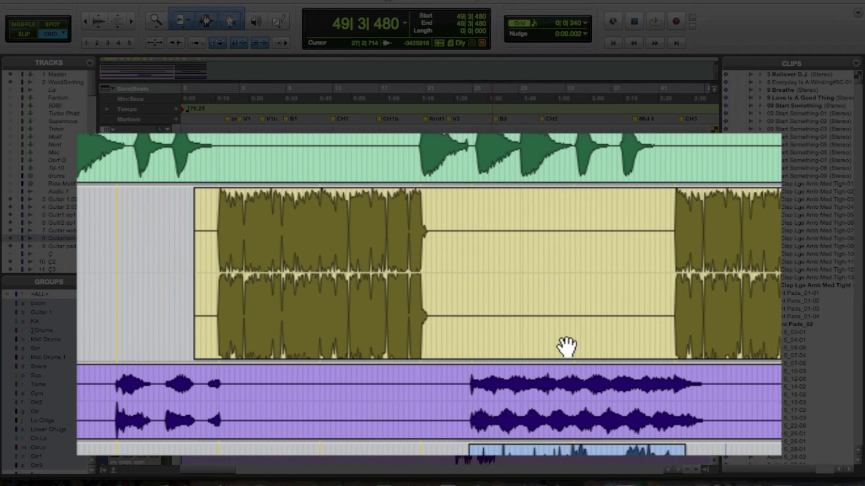
left_click(444, 228)
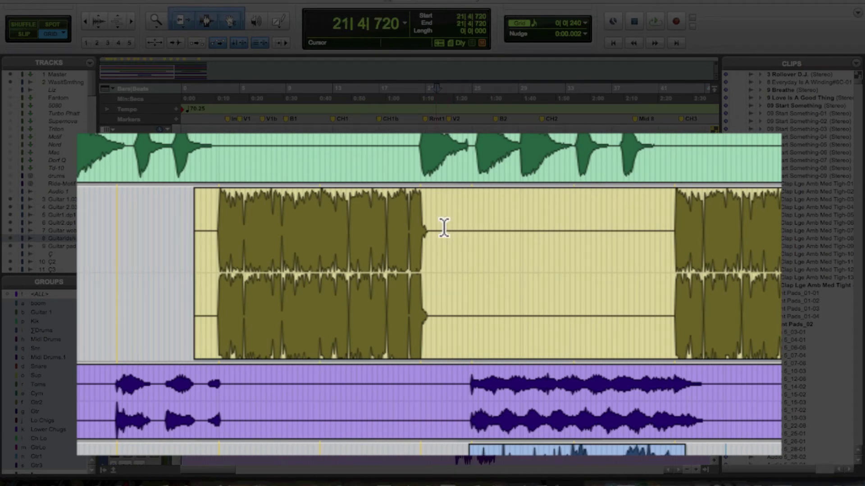
left_click(665, 238)
key("Delete")
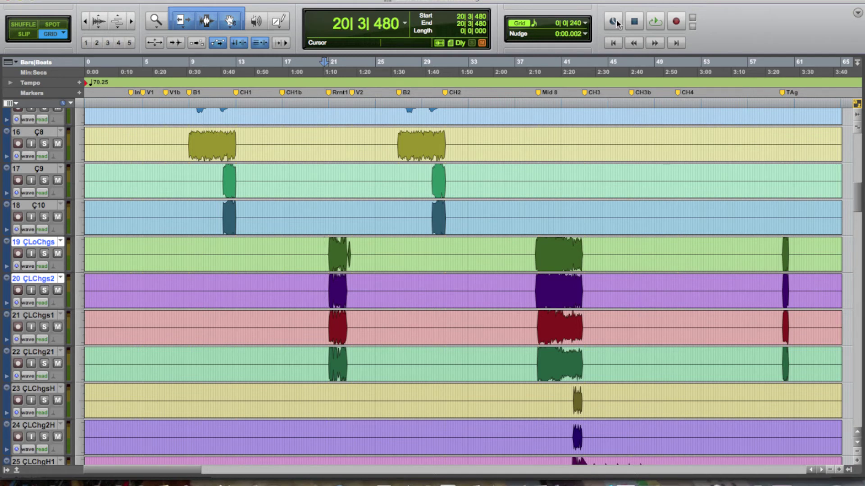
Trim tracks 19–20 around their three chord hits, removing the gaps and the tail after the final hit
left_click(320, 258)
left_click(355, 247)
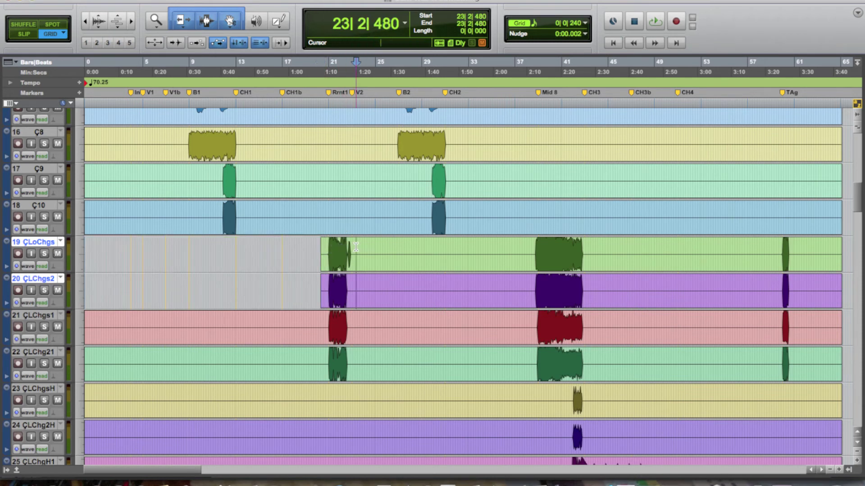
left_click(530, 248)
key("a")
left_click(591, 249)
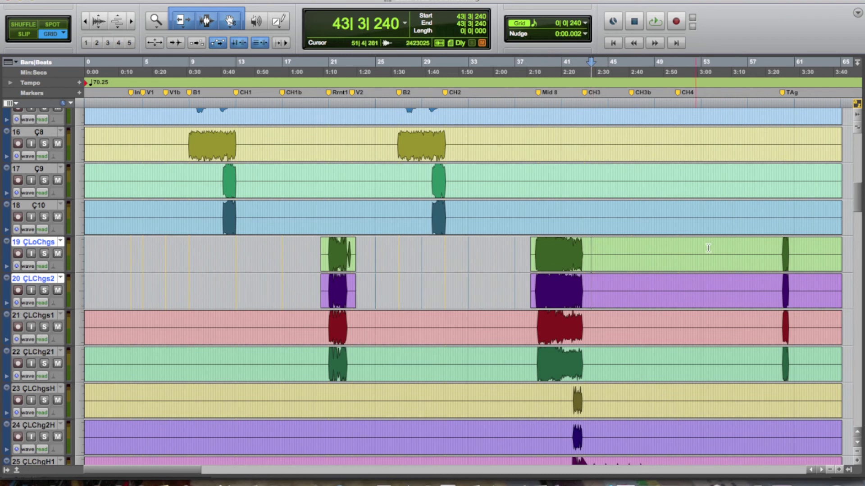
left_click(776, 250)
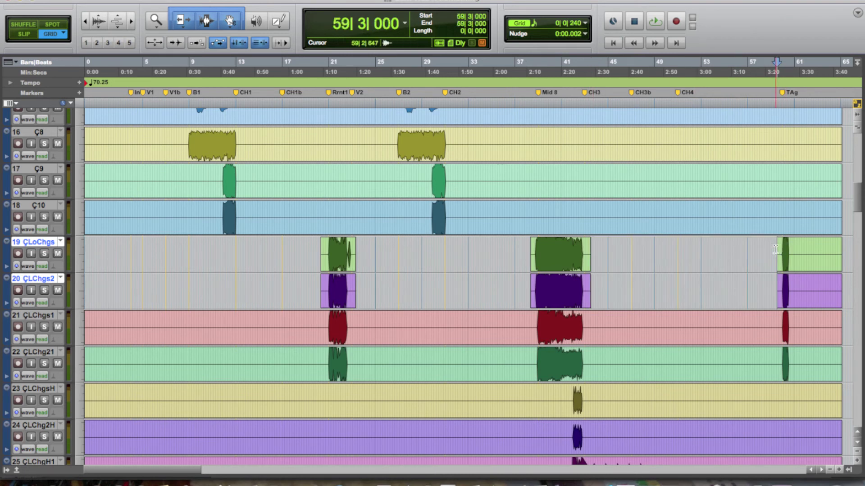
key("a")
left_click(792, 250)
key("s")
Trim tracks 21–22 to end at 60|4|720 and set an edit point at 43|2|720
left_click(794, 315)
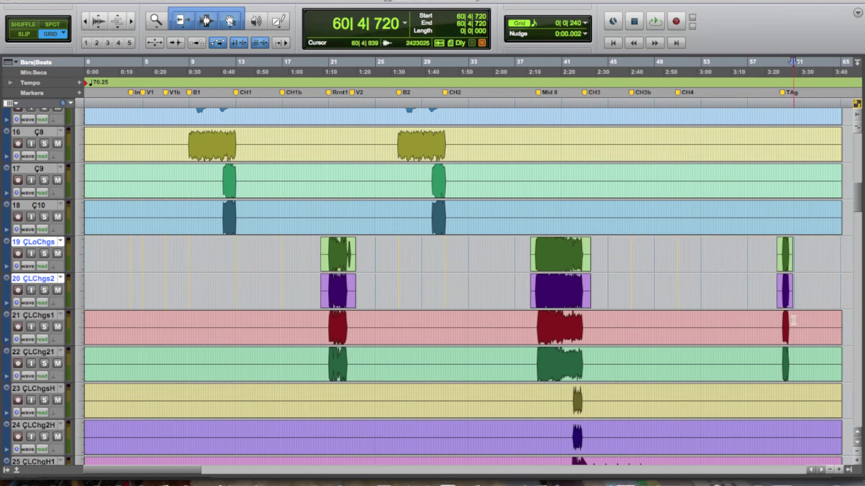
key("s")
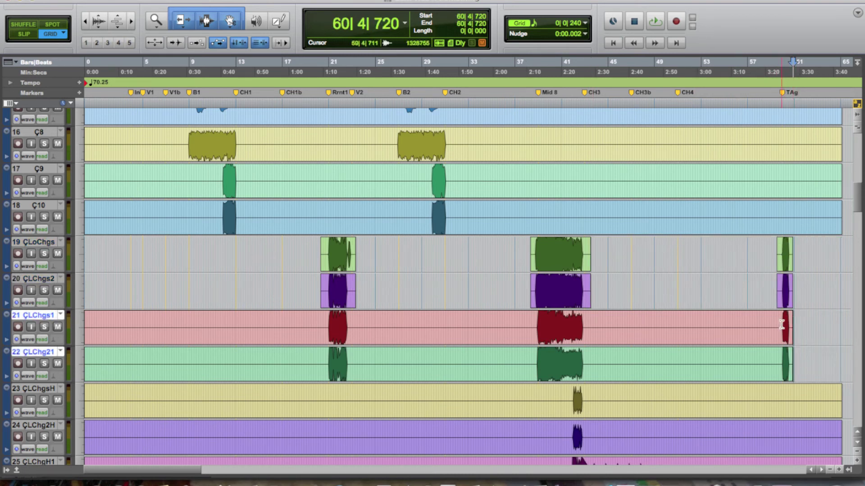
left_click(589, 325)
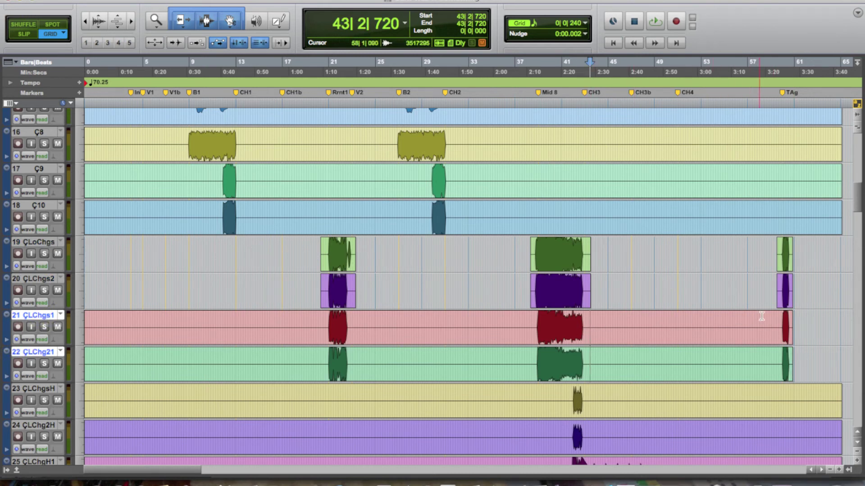
Trim tracks 21–22 down to short clips around their audio bursts, cutting away the silence
left_click(777, 324)
key("a")
left_click(531, 325)
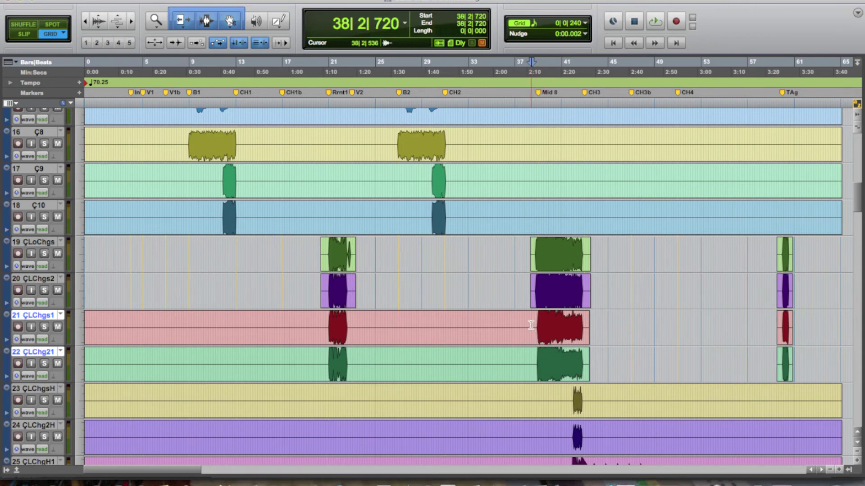
left_click(353, 325)
key("s")
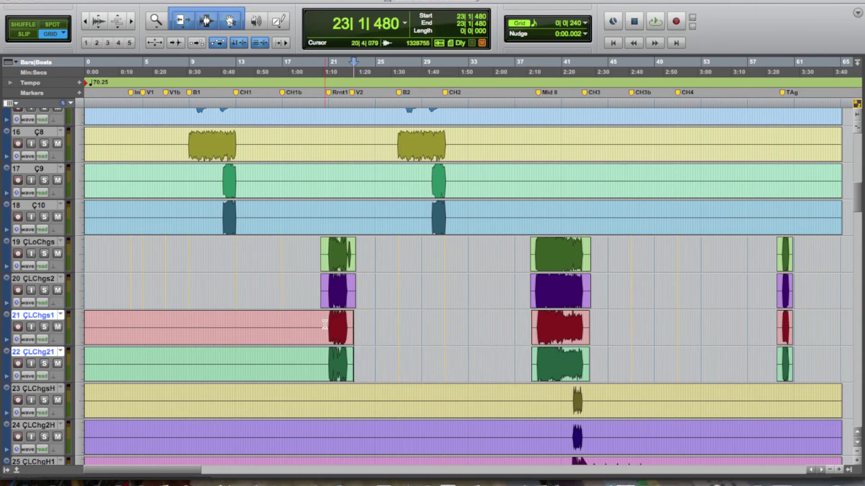
left_click(324, 324)
key("a")
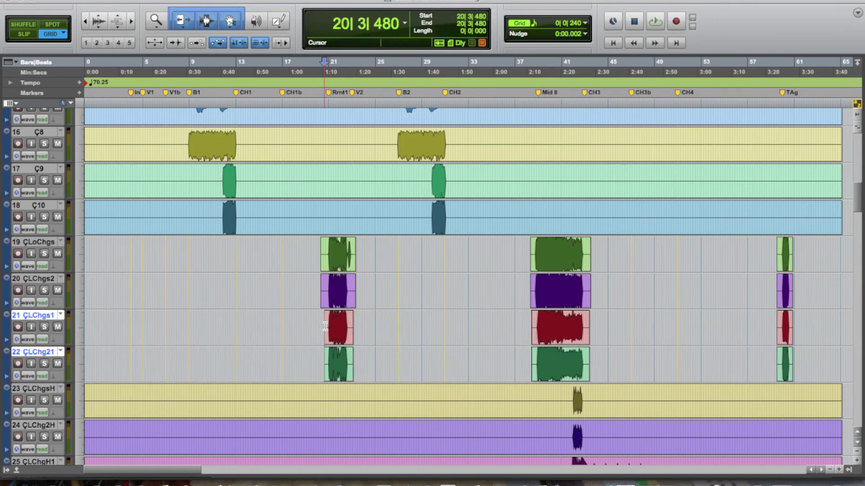
Trim the tracks 23–24 clips to start and end tightly around their audio
left_click(568, 403)
key("a")
left_click(589, 401)
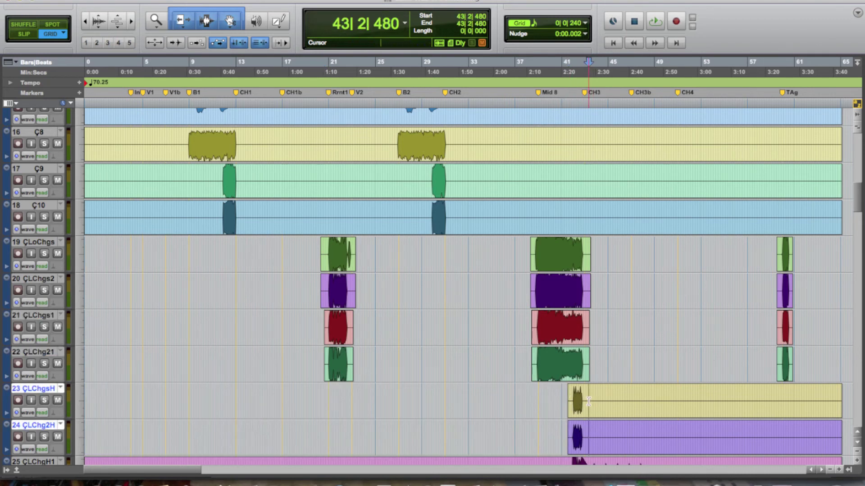
key("s")
Trim the starts of tracks 17 and 18 to just before their first burst
left_click(218, 180)
key("a")
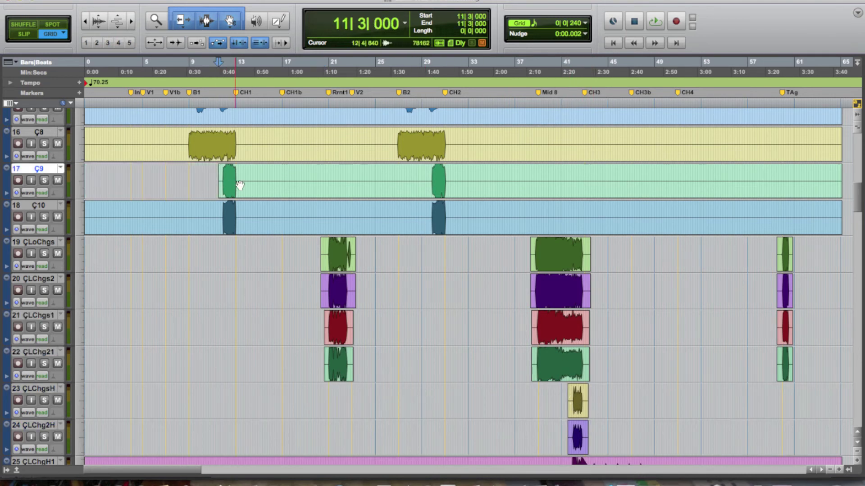
left_click(220, 206)
key("a")
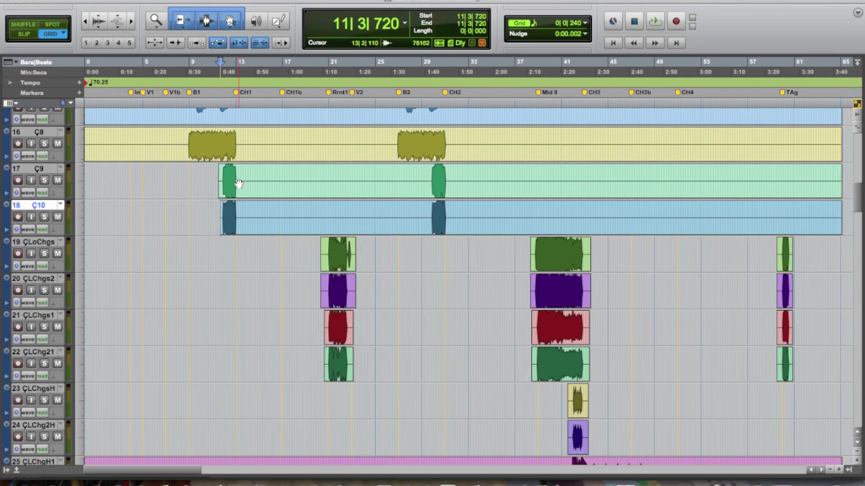
Delete the silence between the two bursts on tracks 17–18 and trim their ends after the second burst
left_click(242, 178)
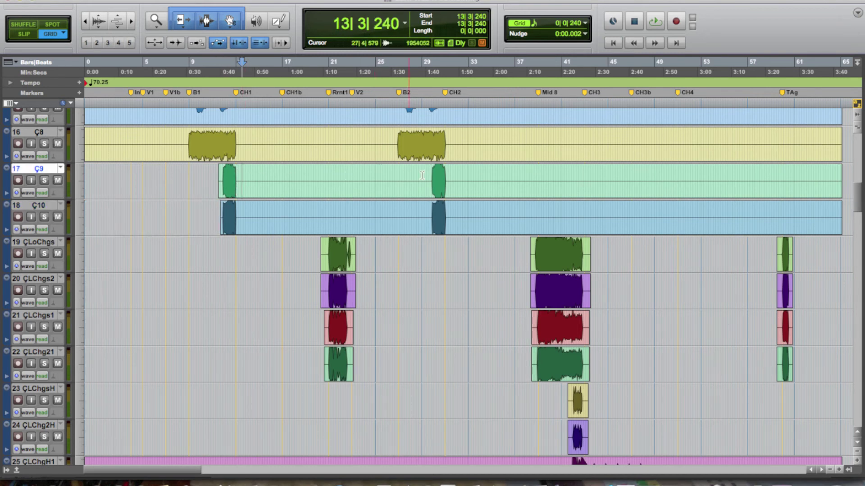
left_click(245, 211, "shift")
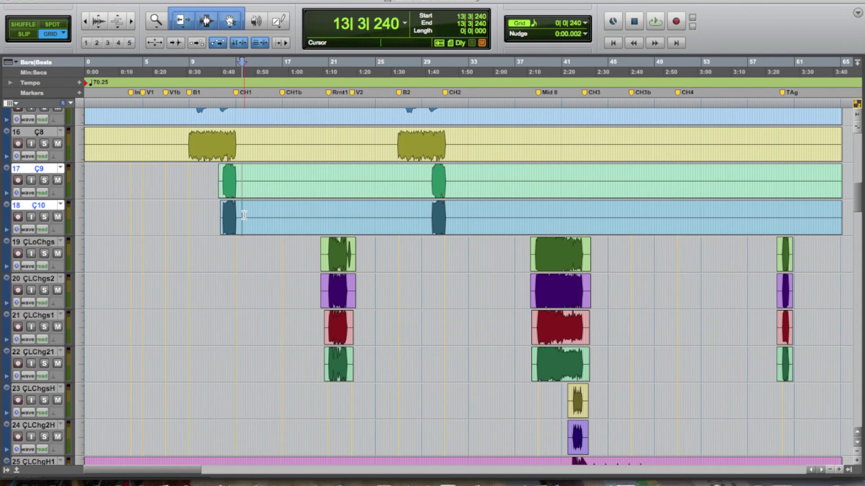
left_click(426, 180, "shift")
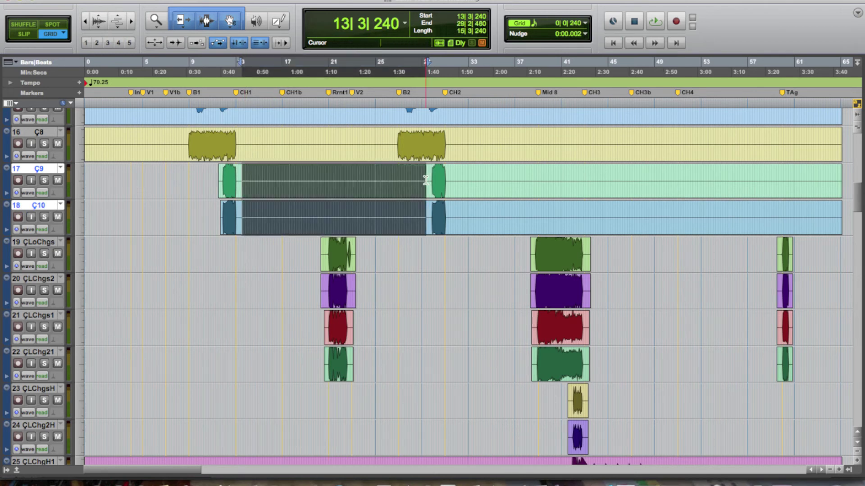
key("Delete")
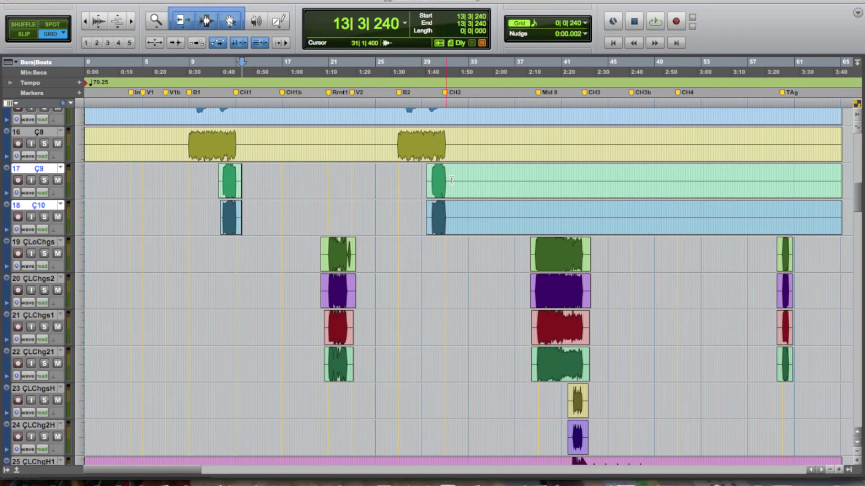
left_click(452, 180)
key("s")
left_click(453, 210)
key("s")
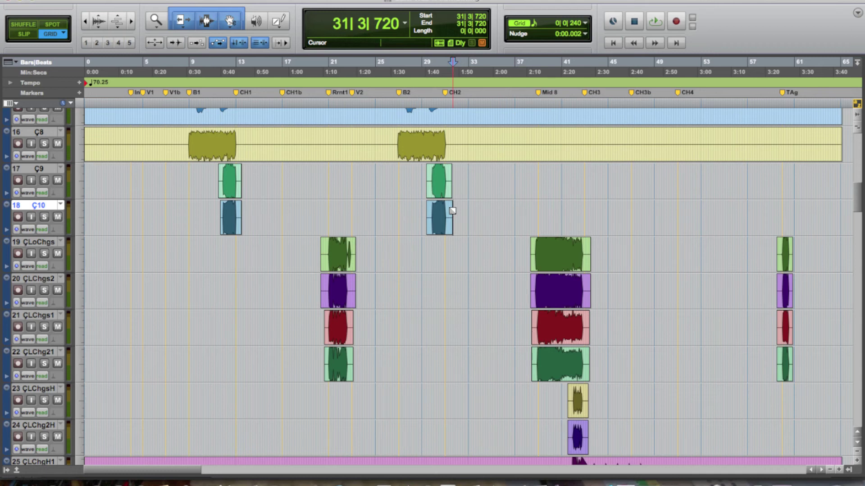
Zoom-toggle onto track 17's second region near CH2 and set an edit point near its audio start
left_click_drag(460, 178, 423, 173)
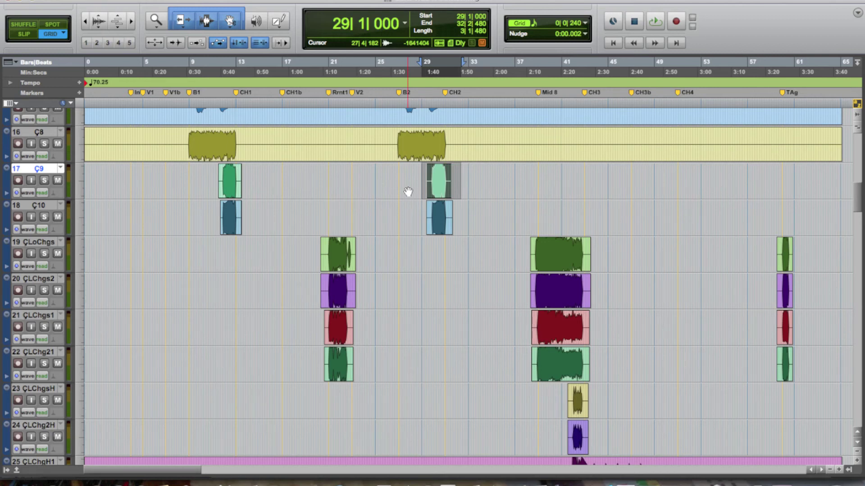
key("e")
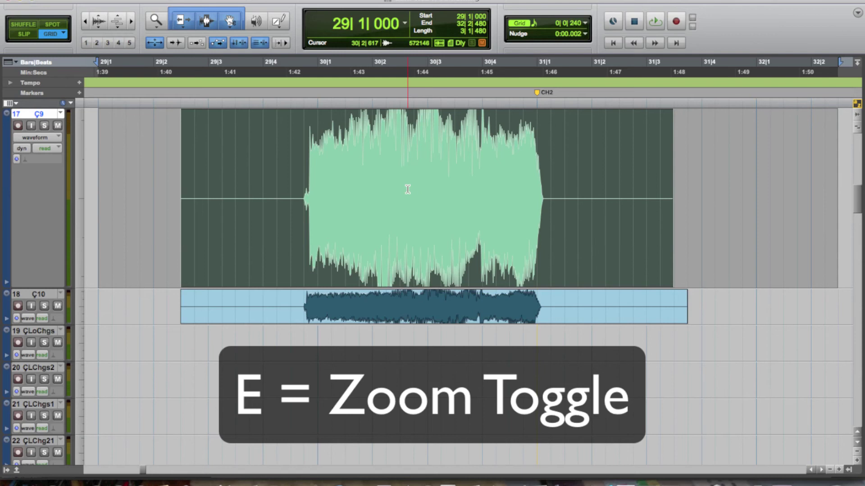
left_click(293, 155)
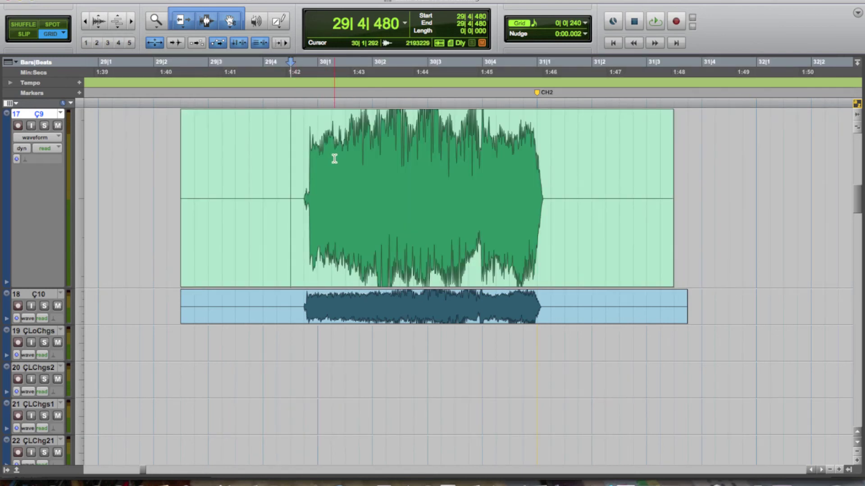
key("e")
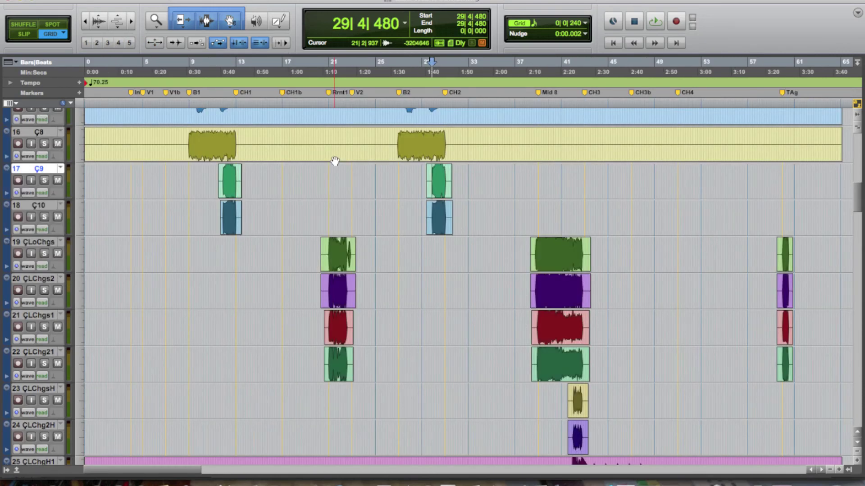
left_click_drag(421, 176, 464, 177)
key("e")
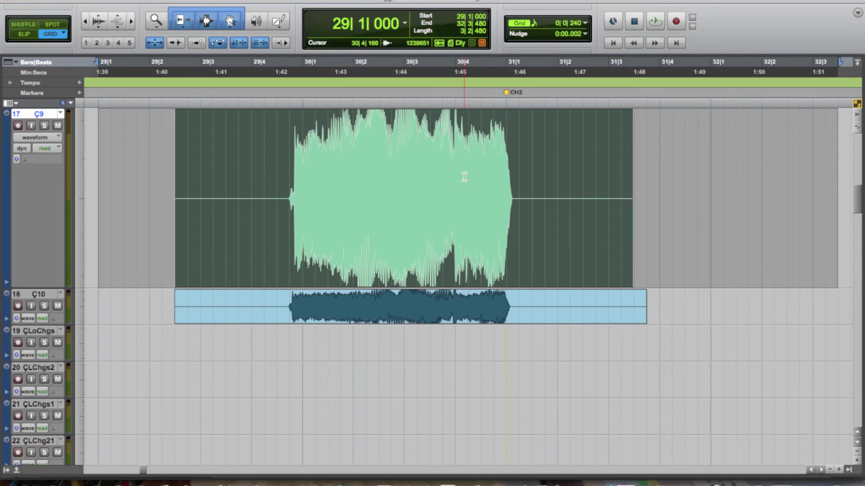
left_click(280, 163)
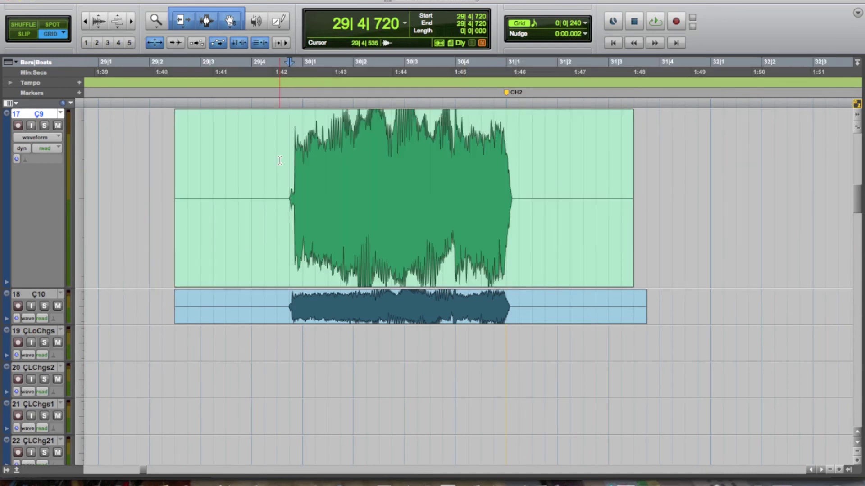
Apply a fade-in up to 29|4|480 and a fade-out from 31|1|240 on track 17's region
left_click(279, 155)
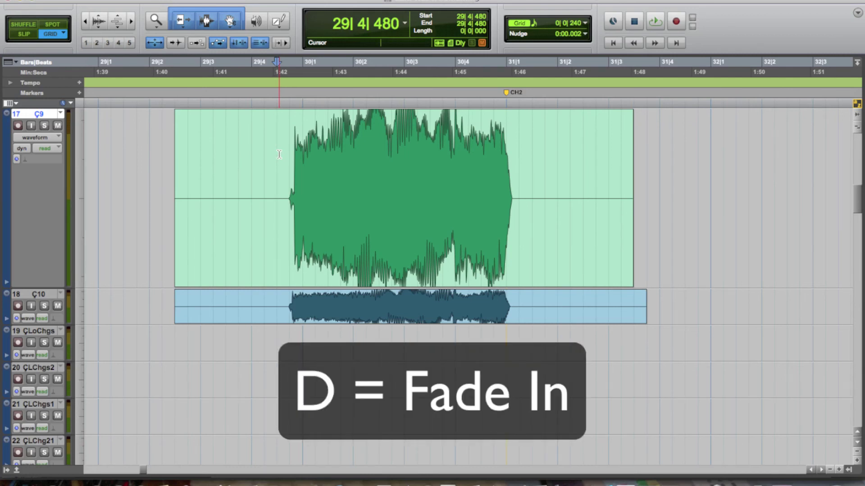
key("d")
left_click(519, 180)
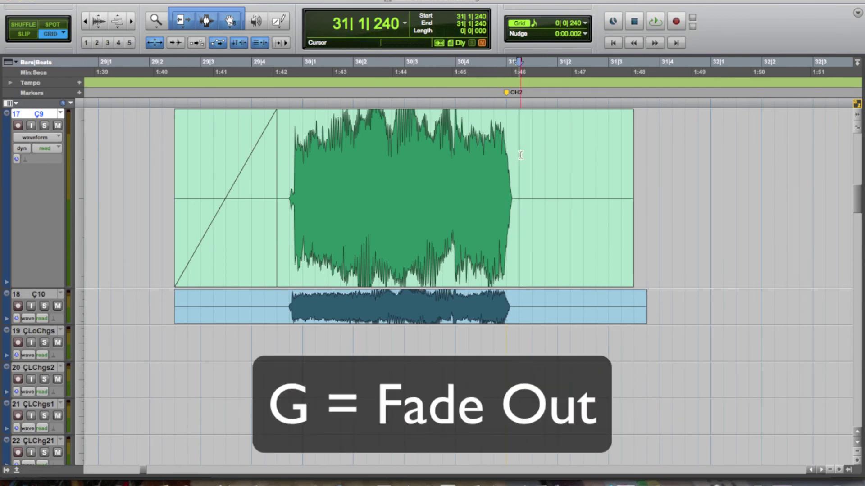
key("g")
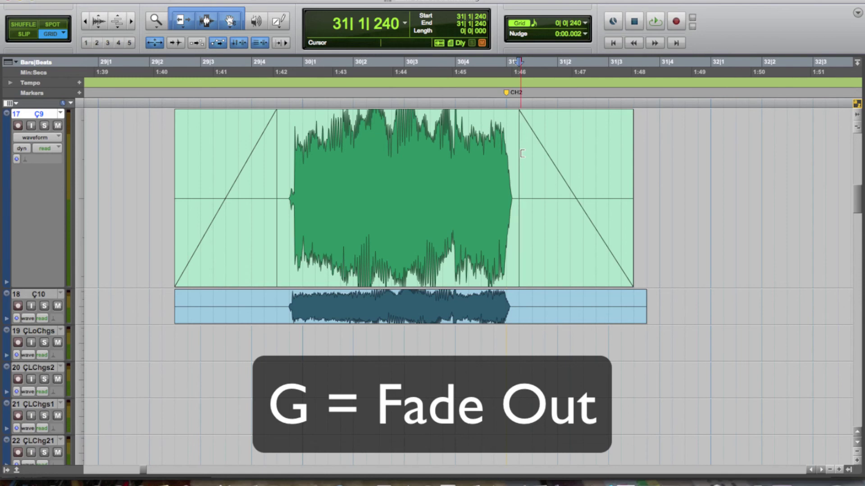